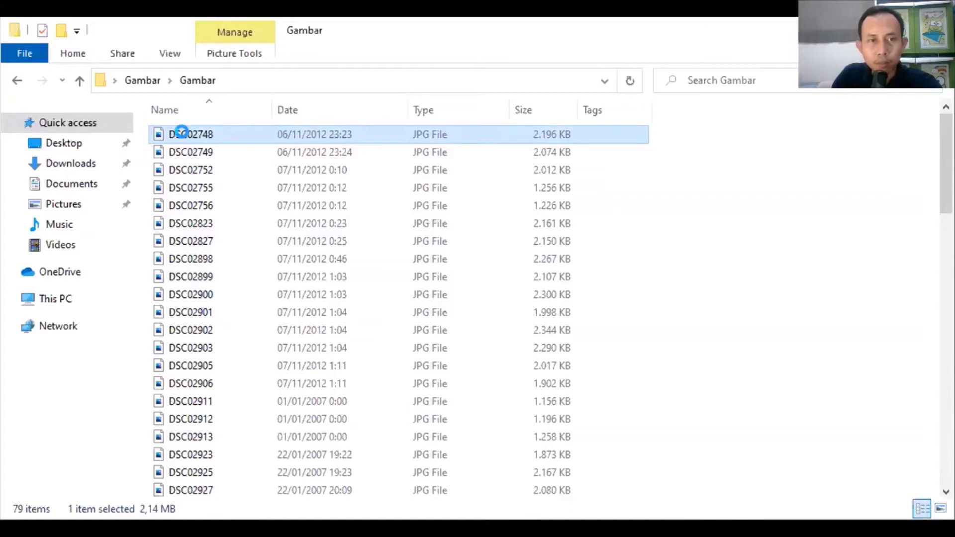
- Inspect the details in the properties of DSC02748, and look through the sizes of the photos in the Gambar folder
right_click(182, 134)
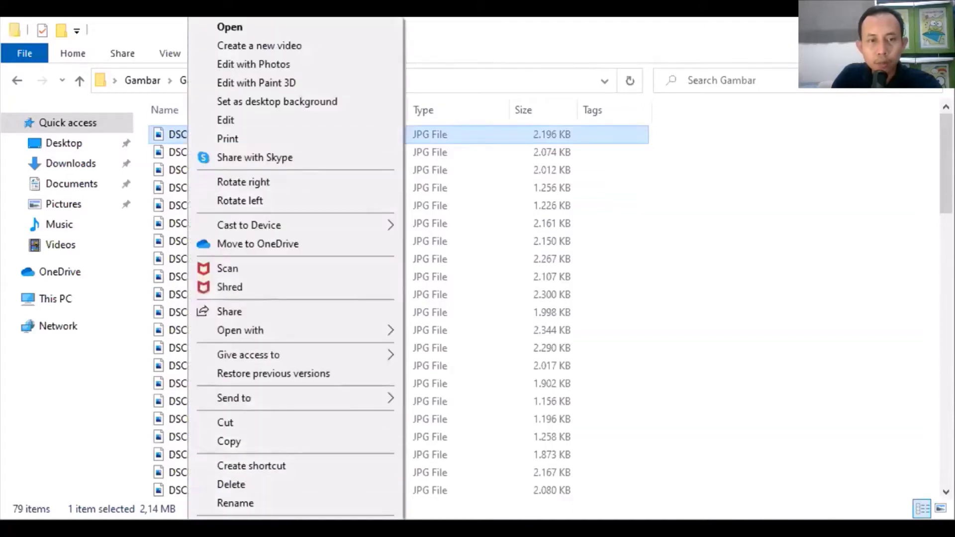
click(448, 419)
double_click(222, 140)
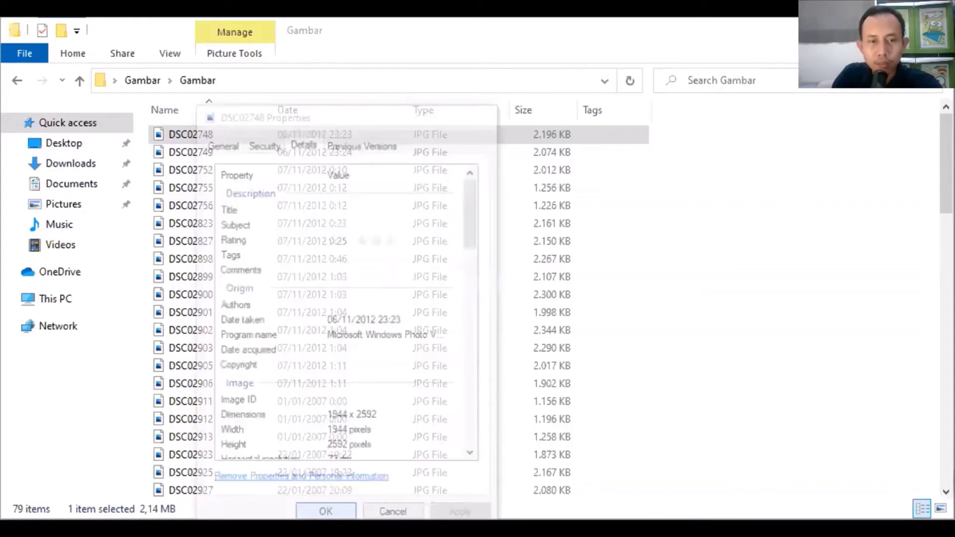
scroll(666, 245, down, 15)
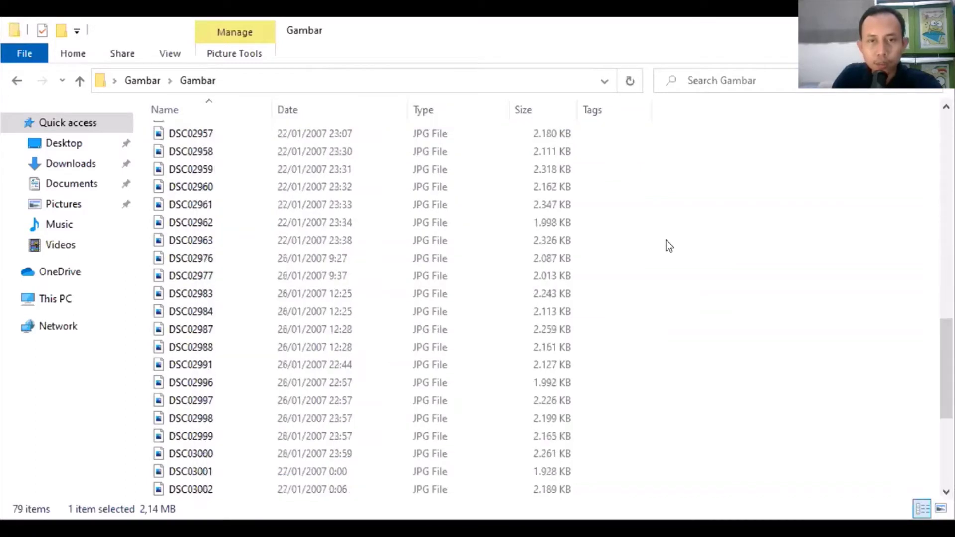
scroll(667, 245, up, 18)
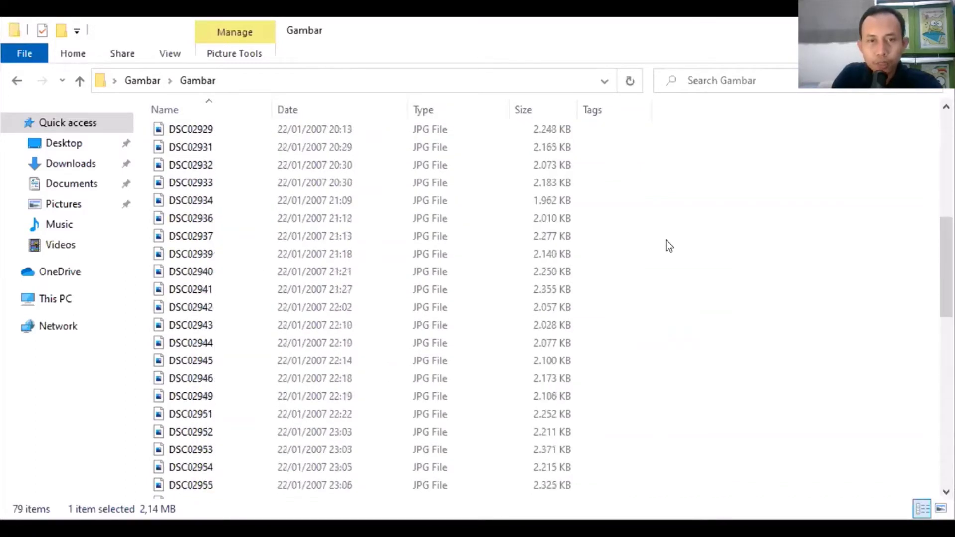
scroll(507, 228, up, 4)
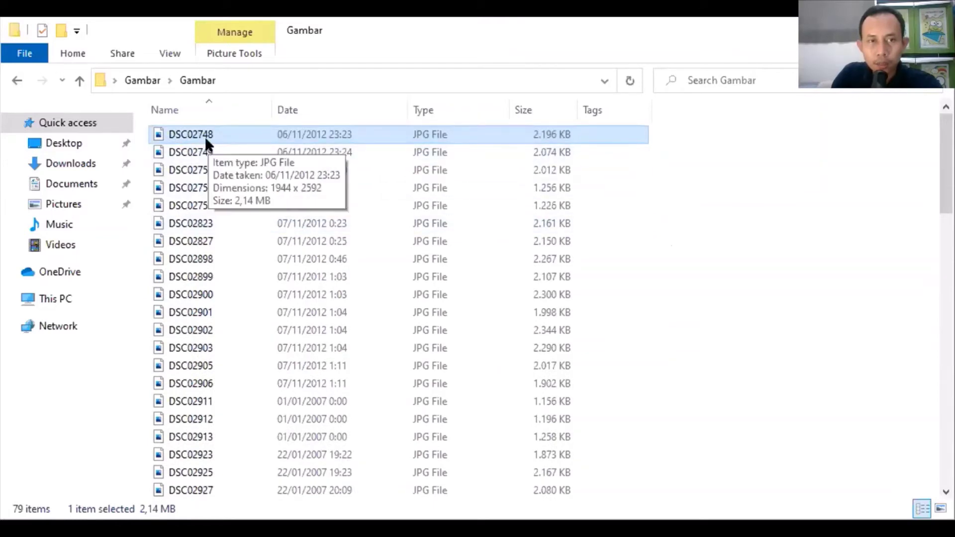
scroll(268, 246, down, 1)
scroll(267, 246, down, 17)
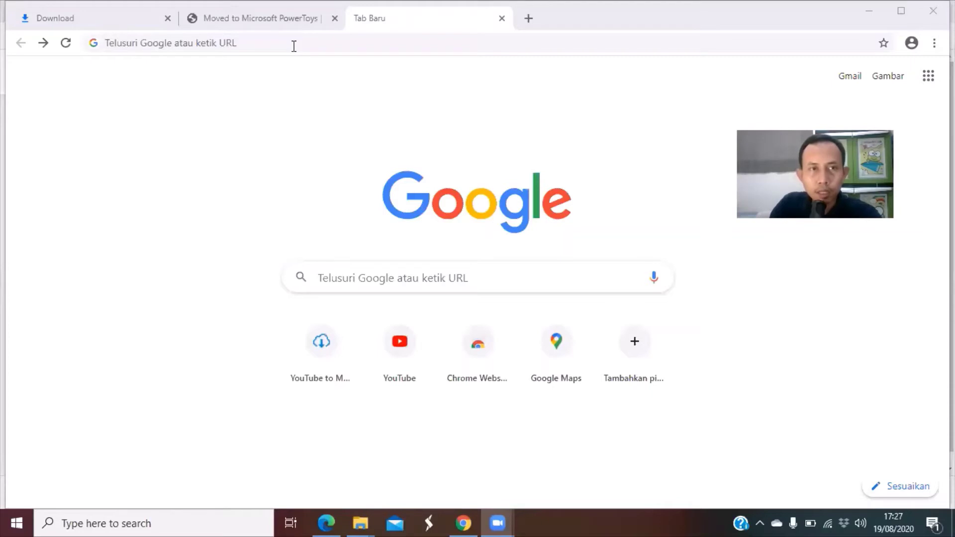
- Download Image Resizer for Windows from bricelam.net/ImageResizer, set the installer to open when the download finishes, and complete the setup
key(alt+Right)
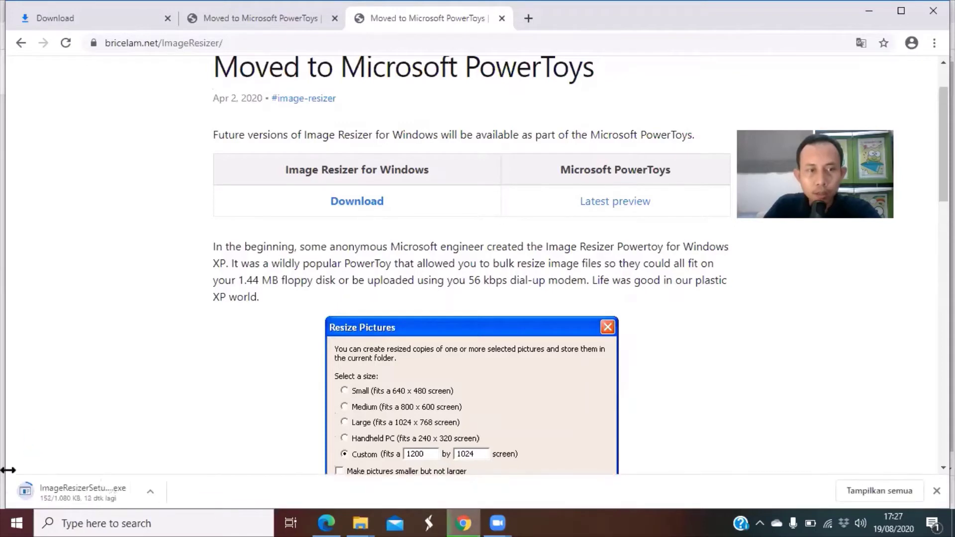
click(88, 496)
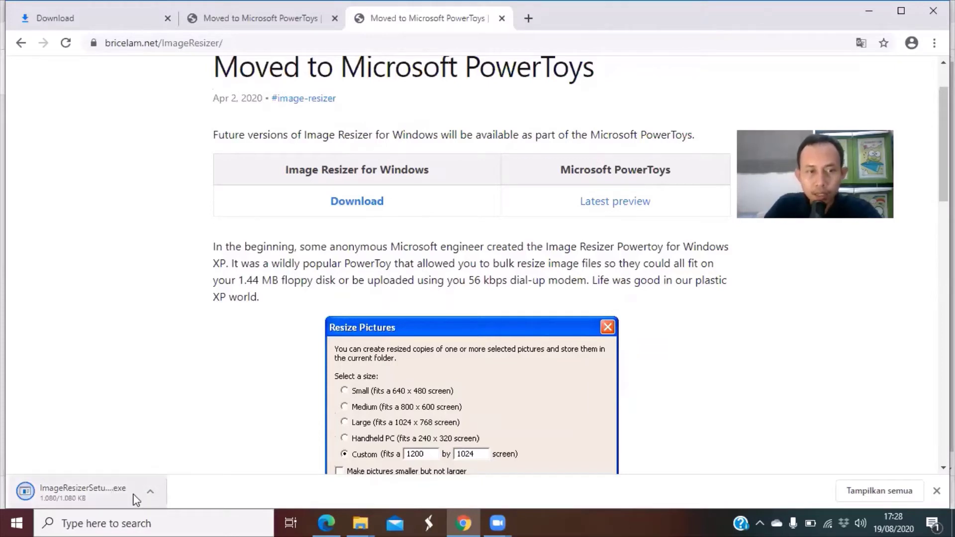
click(150, 491)
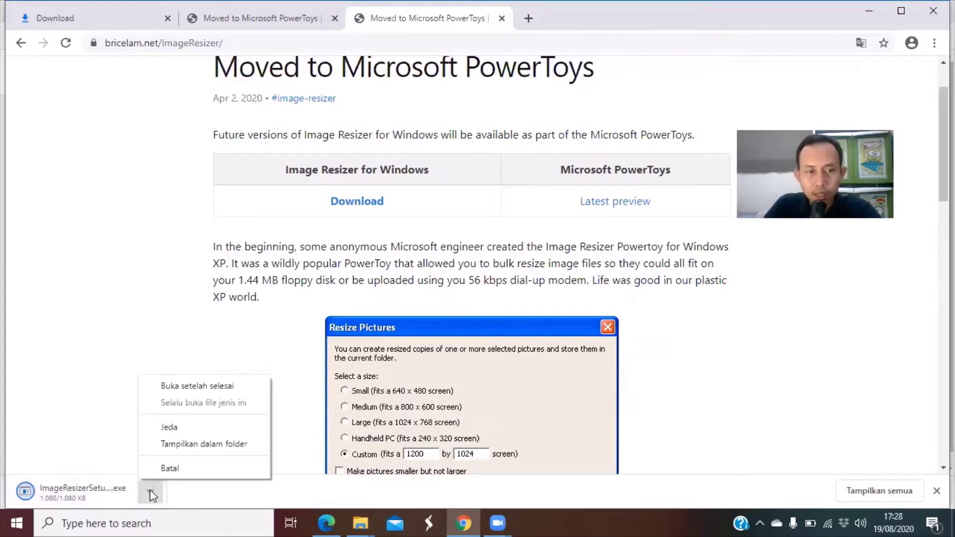
click(178, 386)
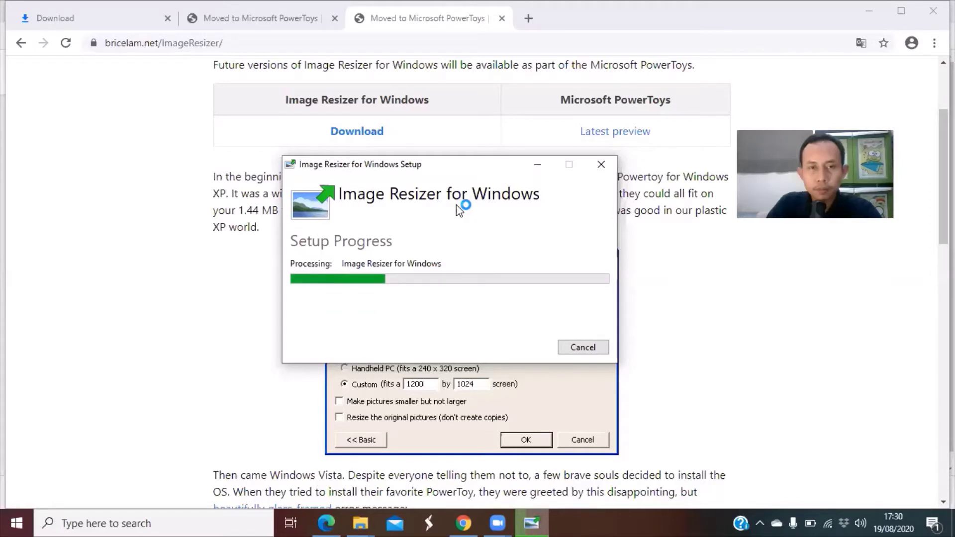
drag(470, 164, 574, 179)
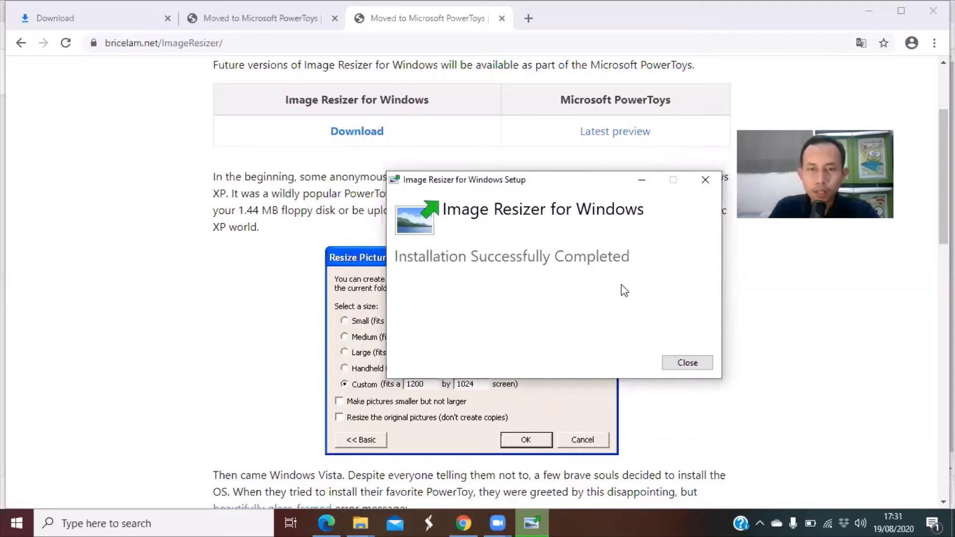
click(696, 364)
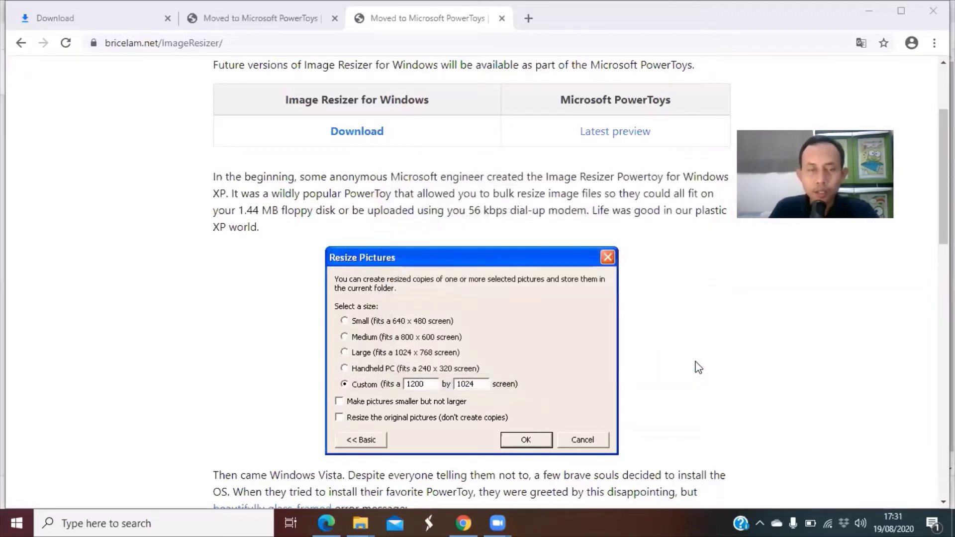
- Minimize the open browser windows and switch to the Gambar folder in File Explorer, at the start of its photo list
click(493, 302)
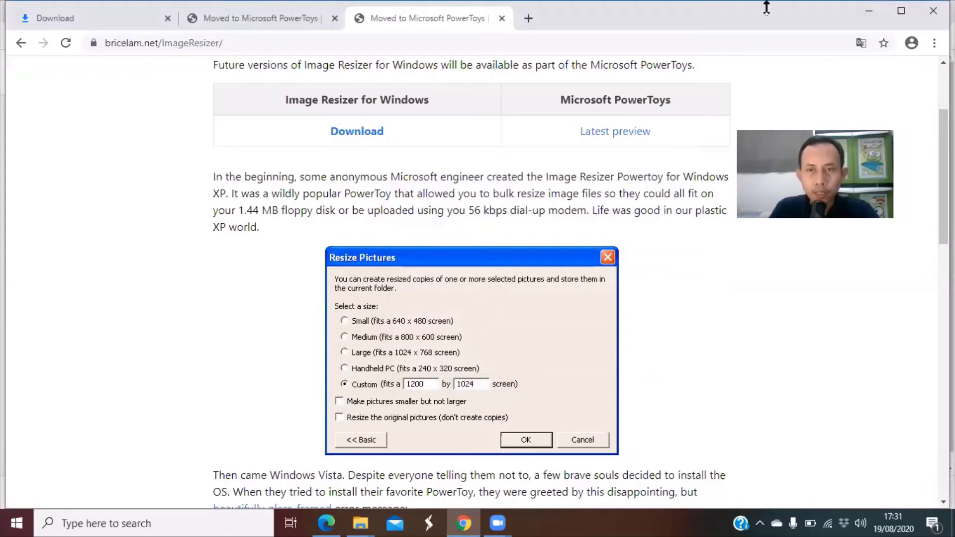
click(869, 9)
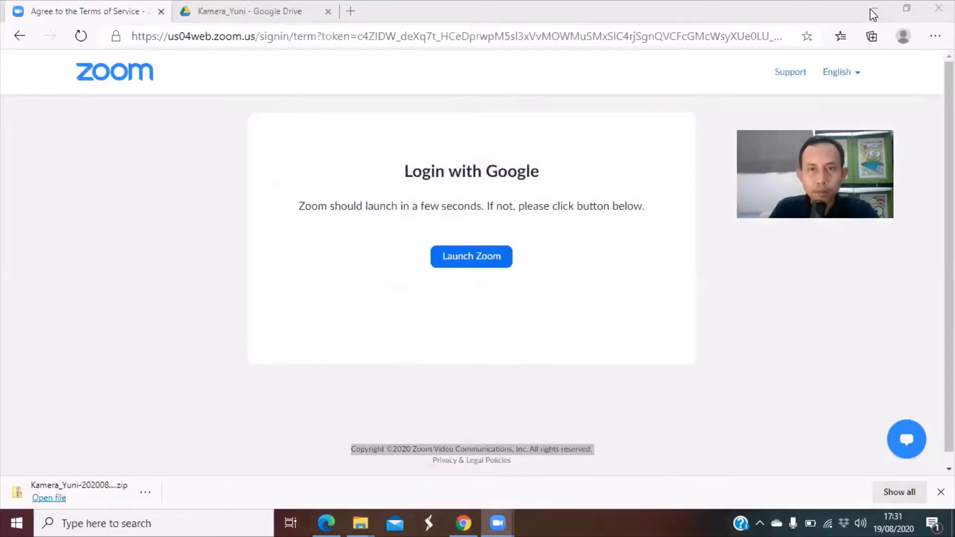
click(874, 11)
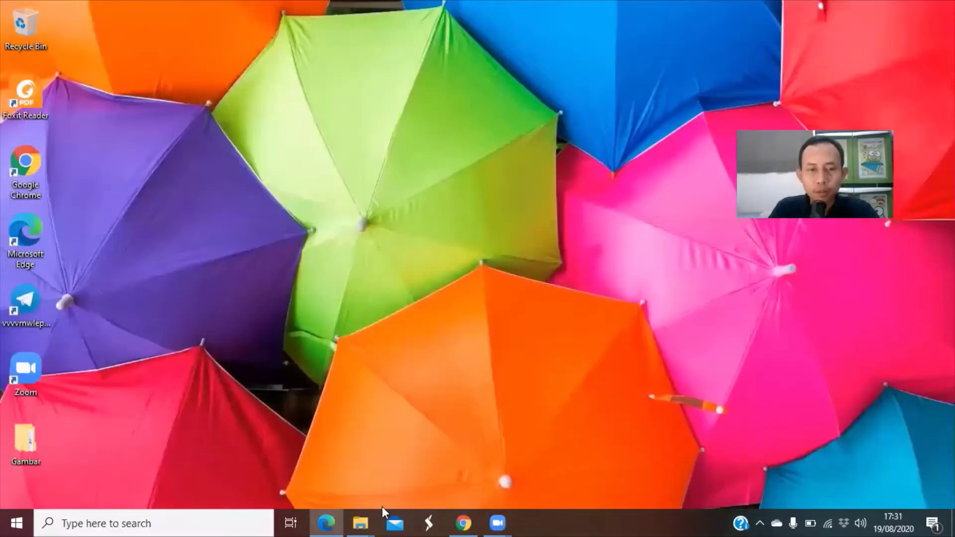
mouse_move(371, 520)
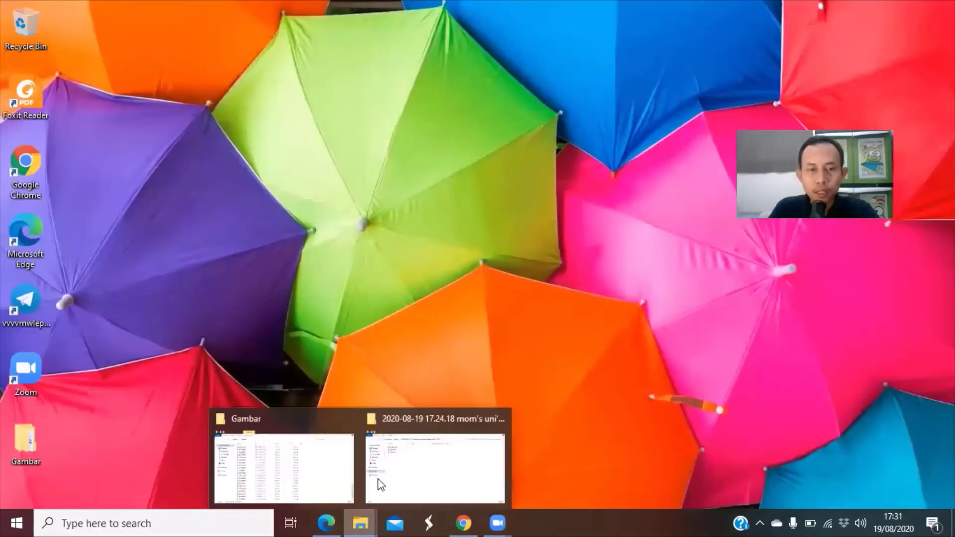
click(300, 462)
scroll(208, 240, up, 12)
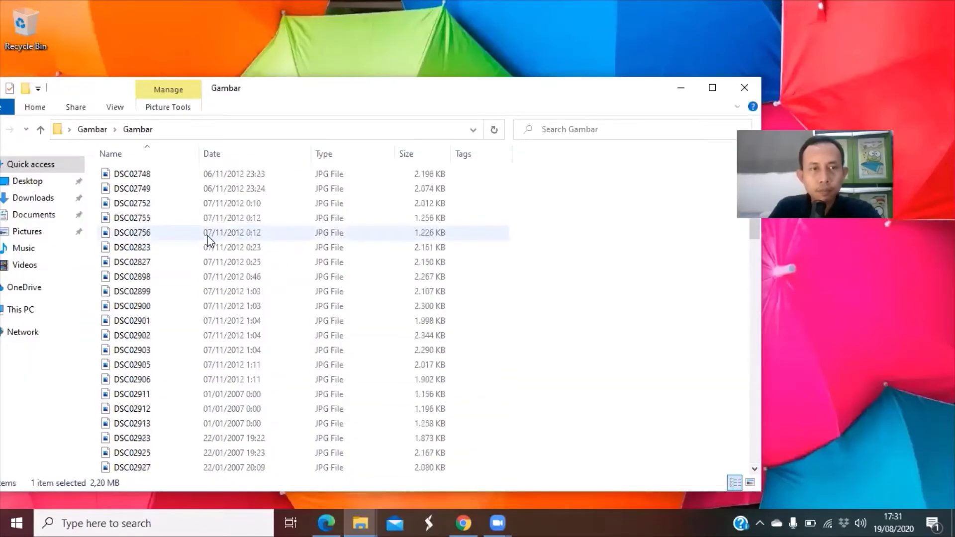
- Resize all photos in the Gambar folder to Medium (fits within 1366 × 768 pixels), creating copies and ignoring picture orientation
click(125, 236)
key(ctrl+a)
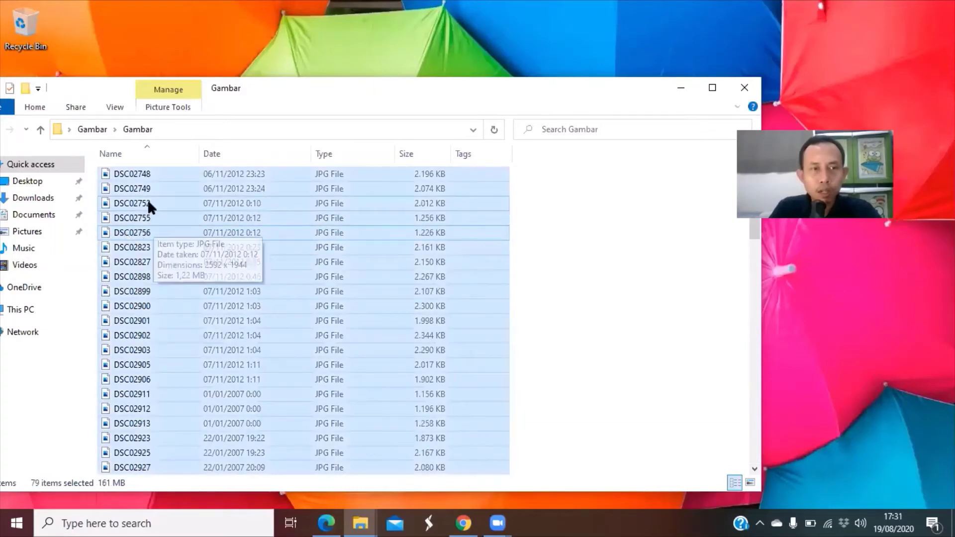
right_click(146, 198)
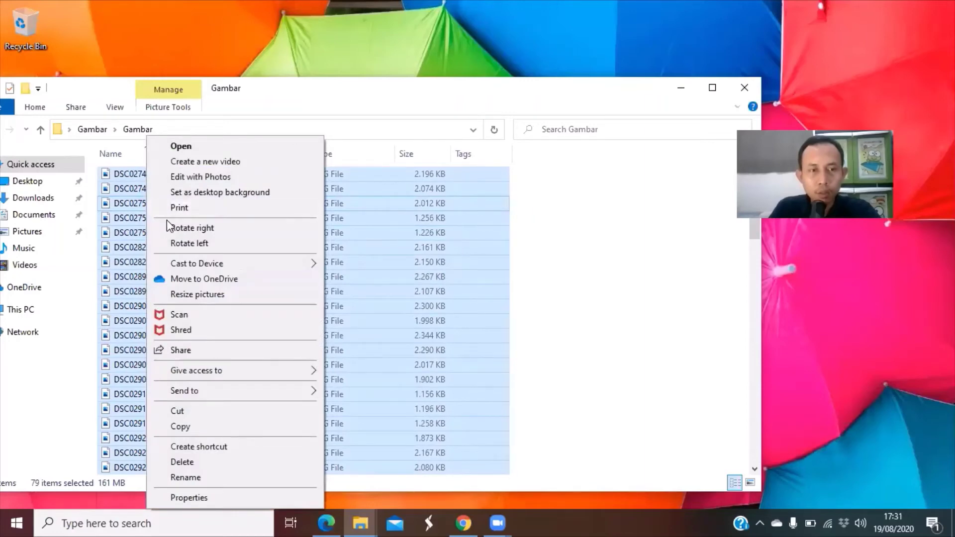
click(179, 295)
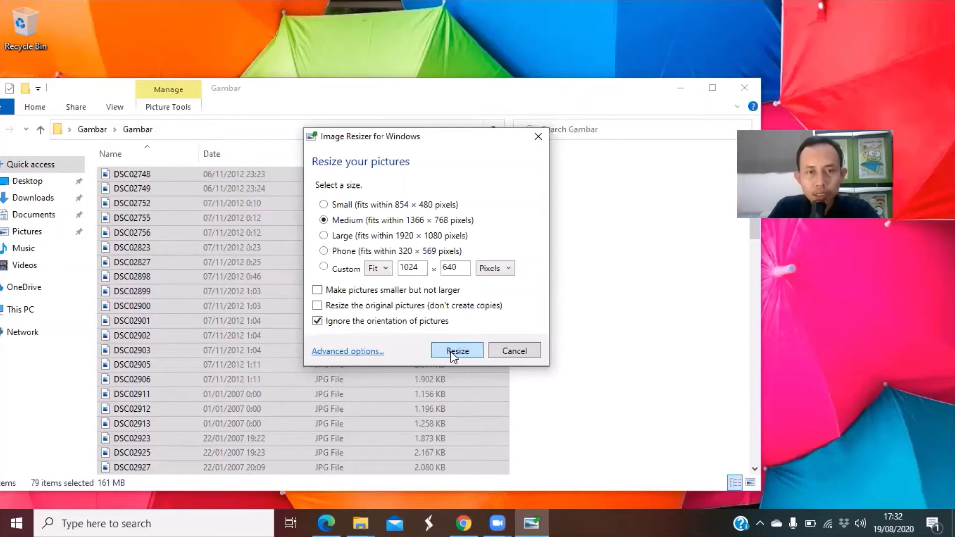
click(456, 351)
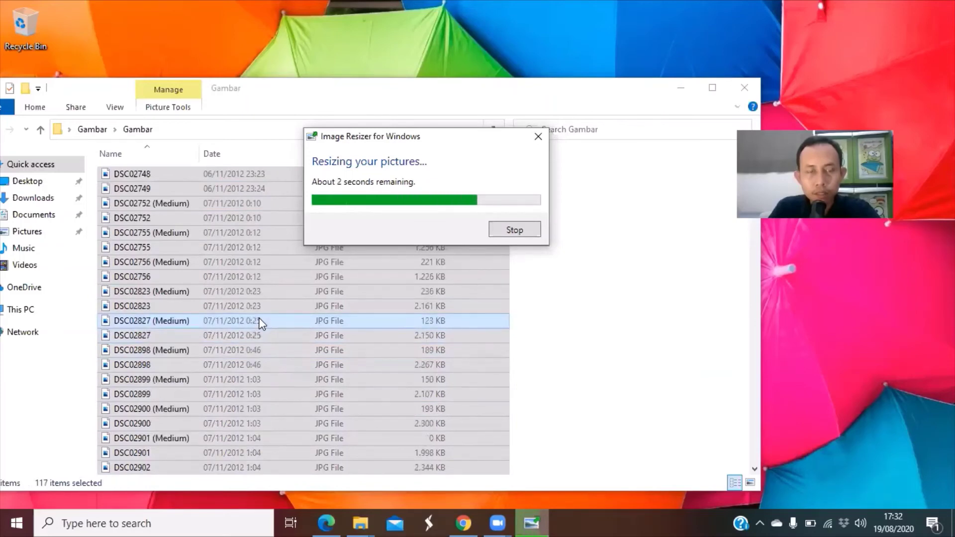
- Look through the Gambar folder to compare the file sizes of the Medium copies with those of the original photos
scroll(303, 371, down, 10)
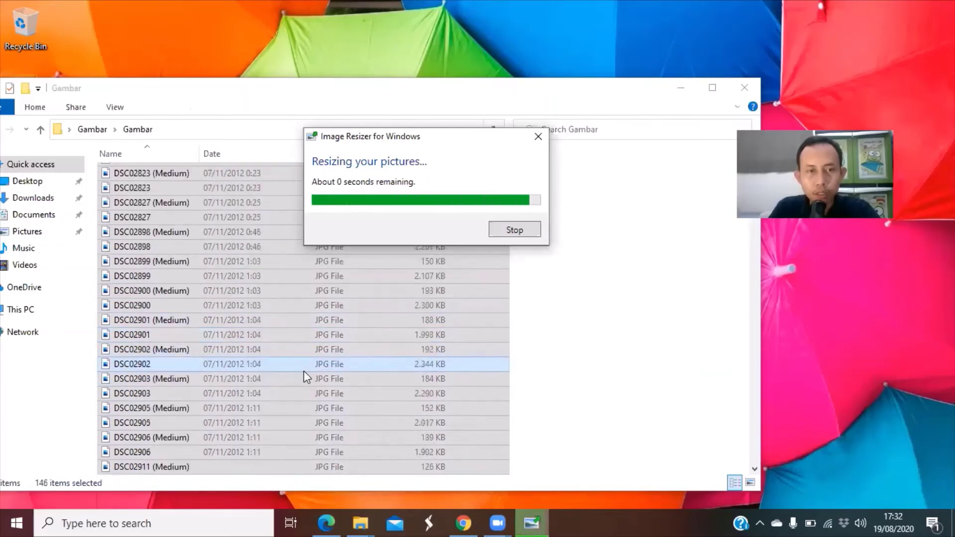
scroll(303, 371, down, 14)
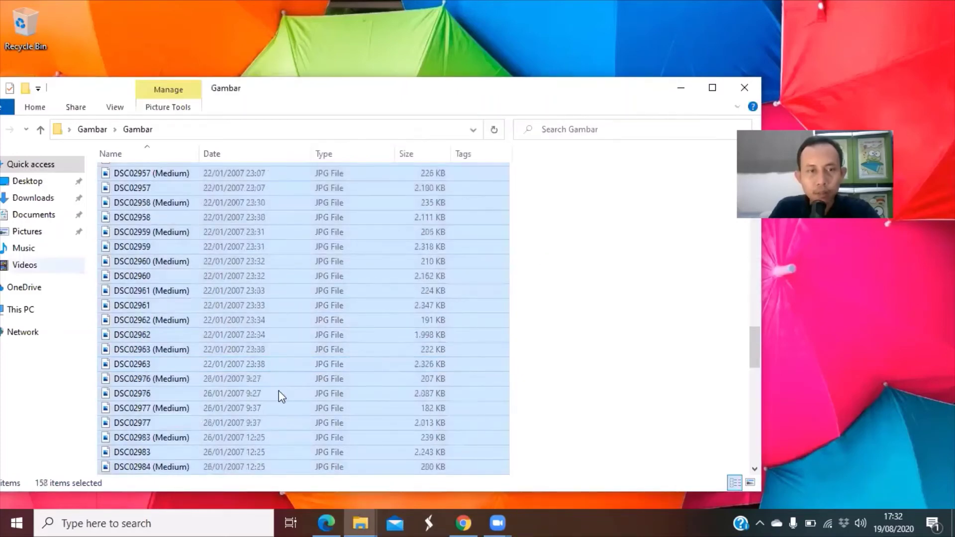
scroll(264, 390, down, 10)
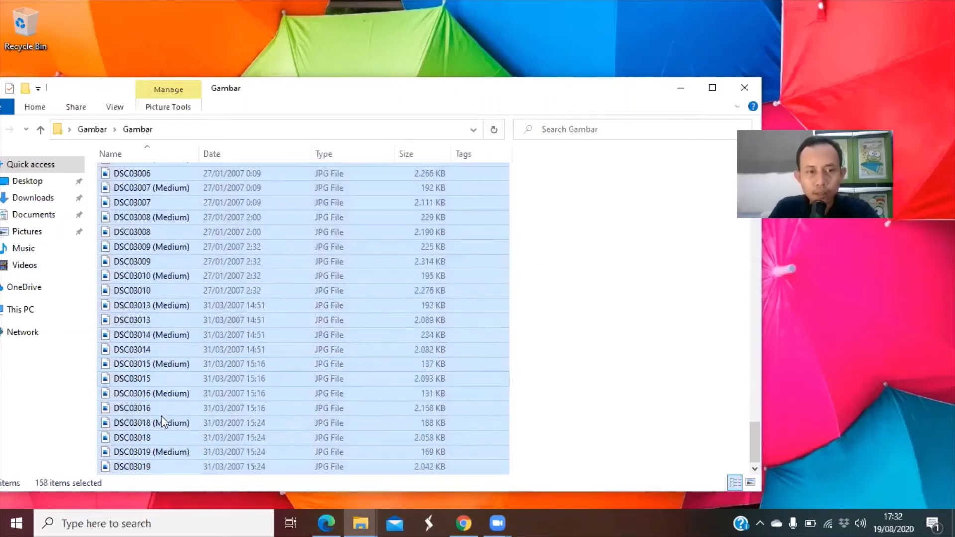
scroll(178, 348, up, 15)
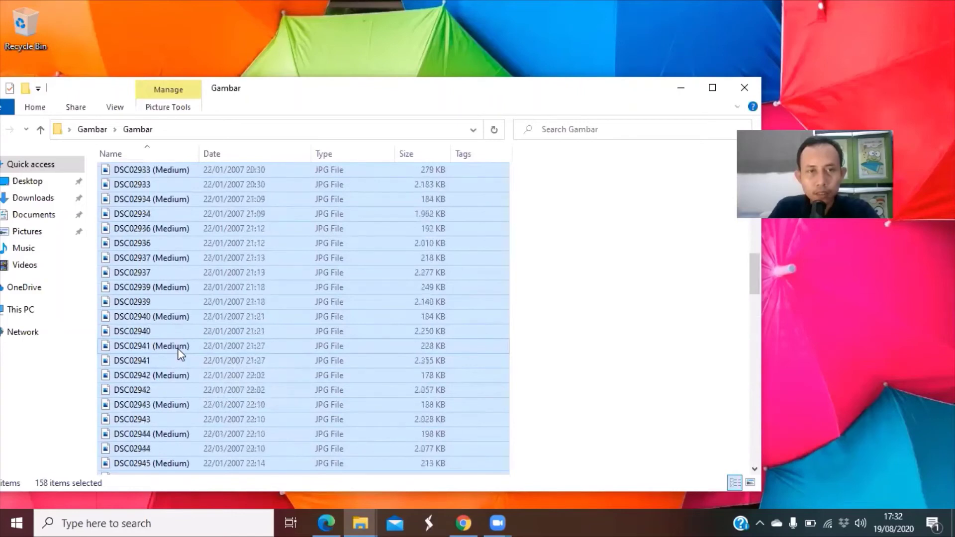
scroll(178, 348, up, 15)
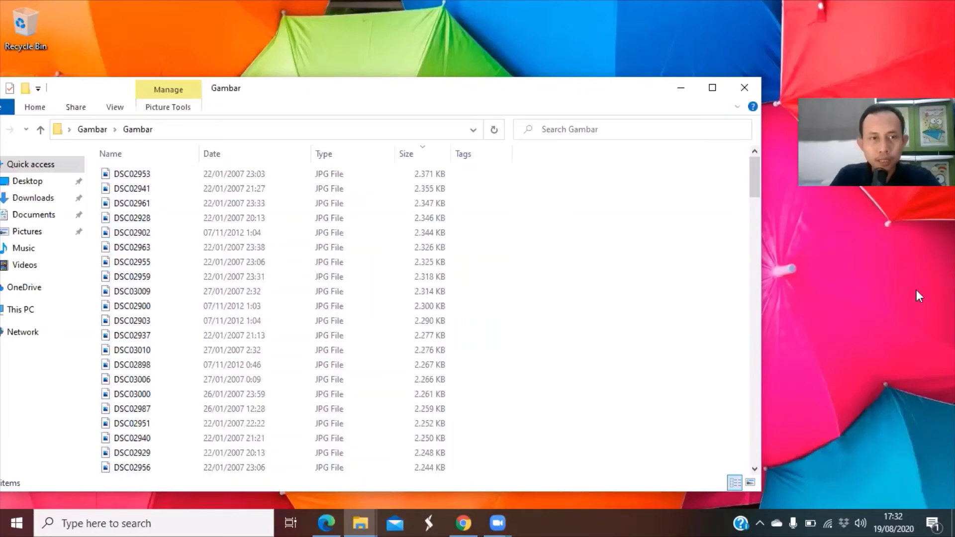
drag(754, 179, 738, 307)
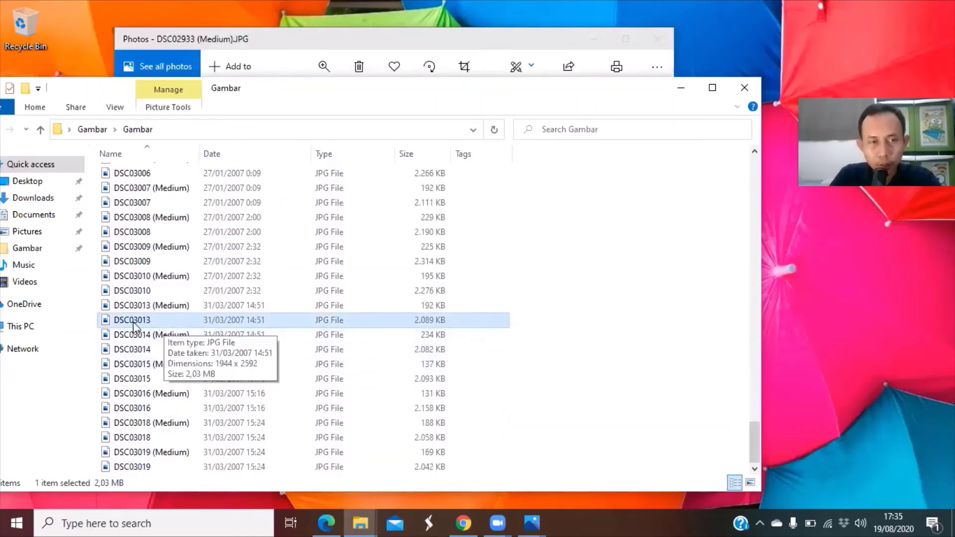
- Check the dimensions and sizes of DSC03013 and DSC03014 (Medium), and compare DSC03013 with its Medium copy in Photos
click(133, 337)
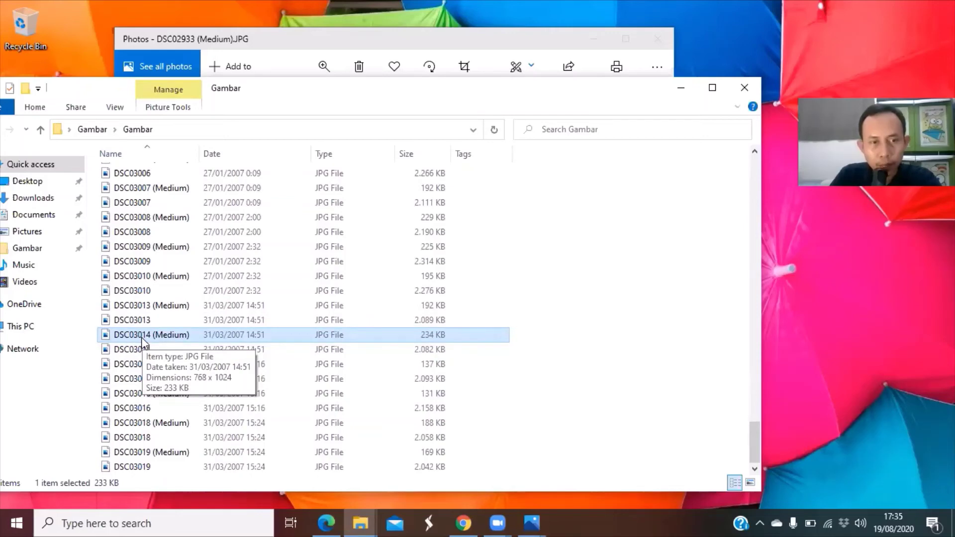
click(140, 323)
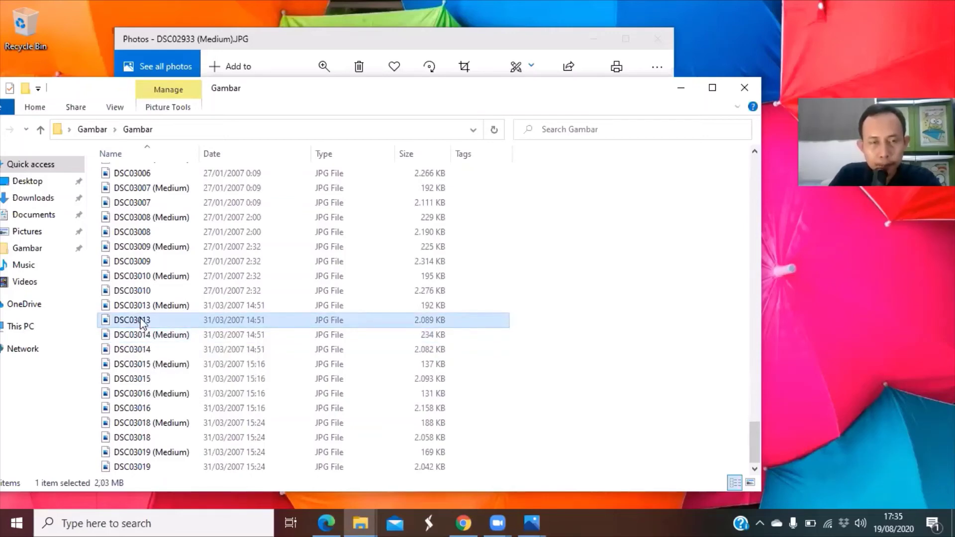
mouse_move(141, 321)
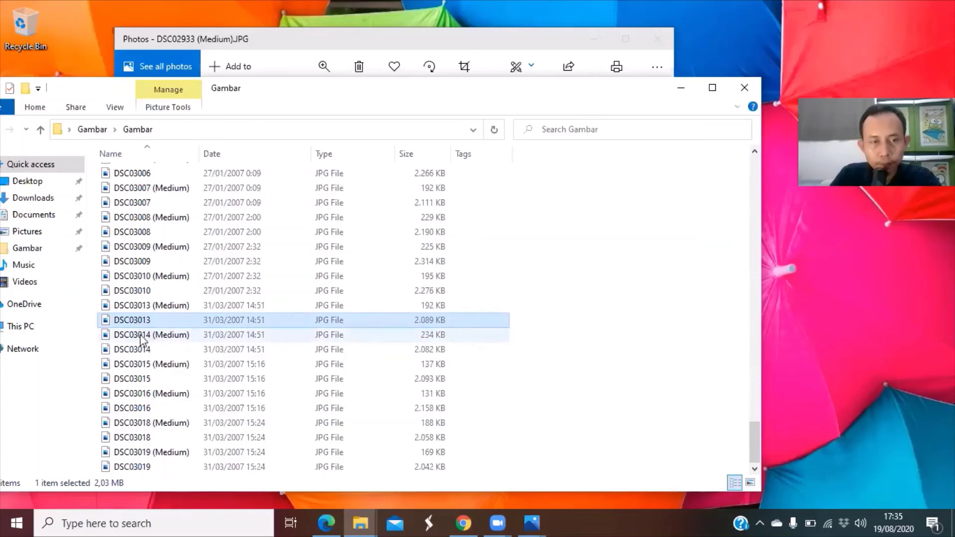
click(141, 338)
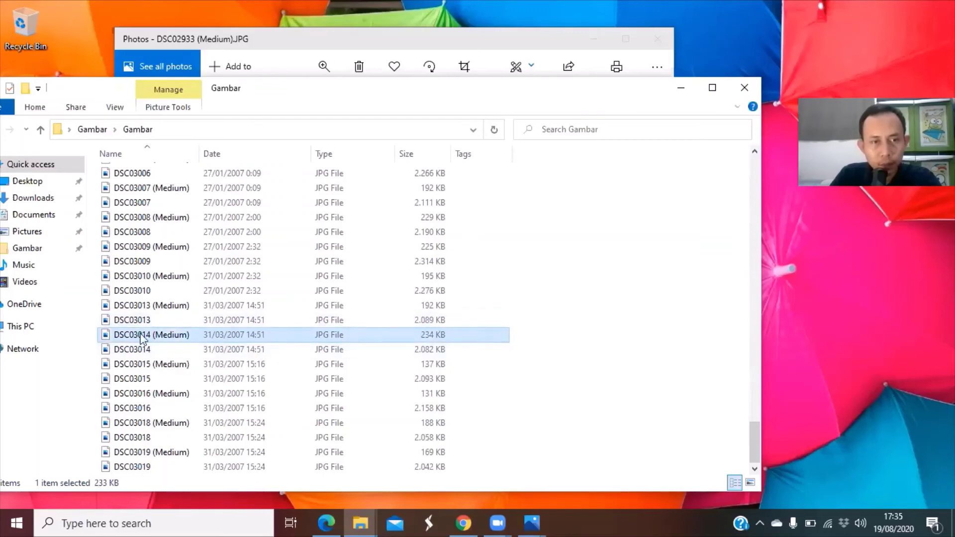
mouse_move(142, 338)
double_click(223, 335)
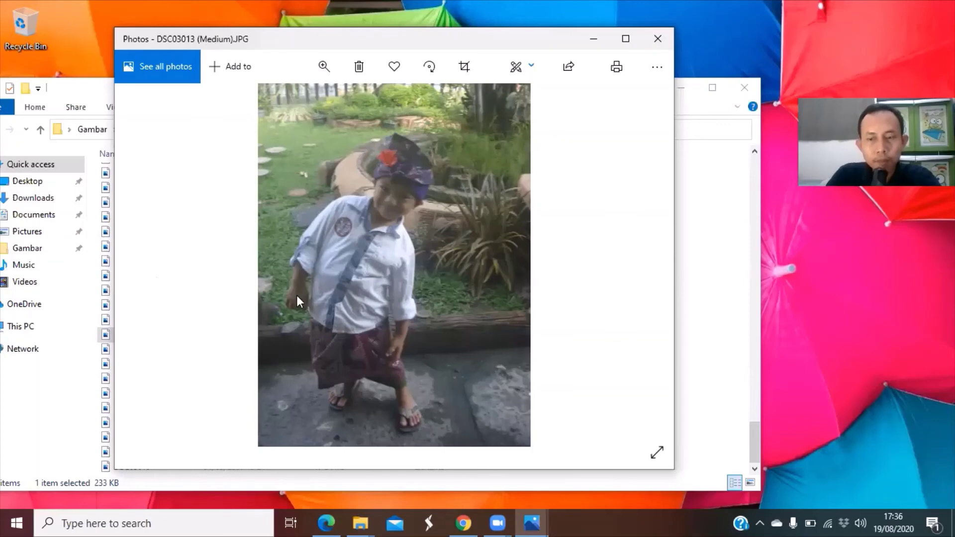
key(Right)
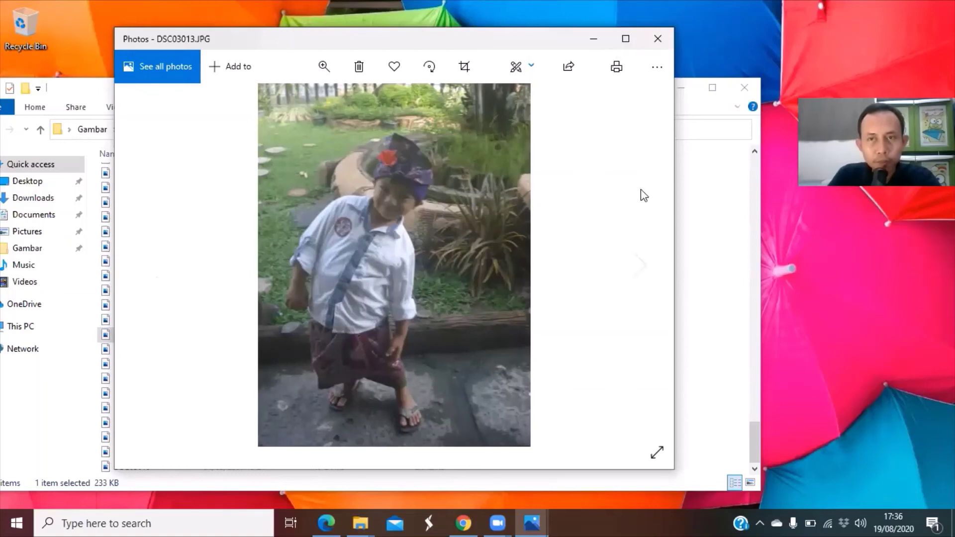
click(656, 39)
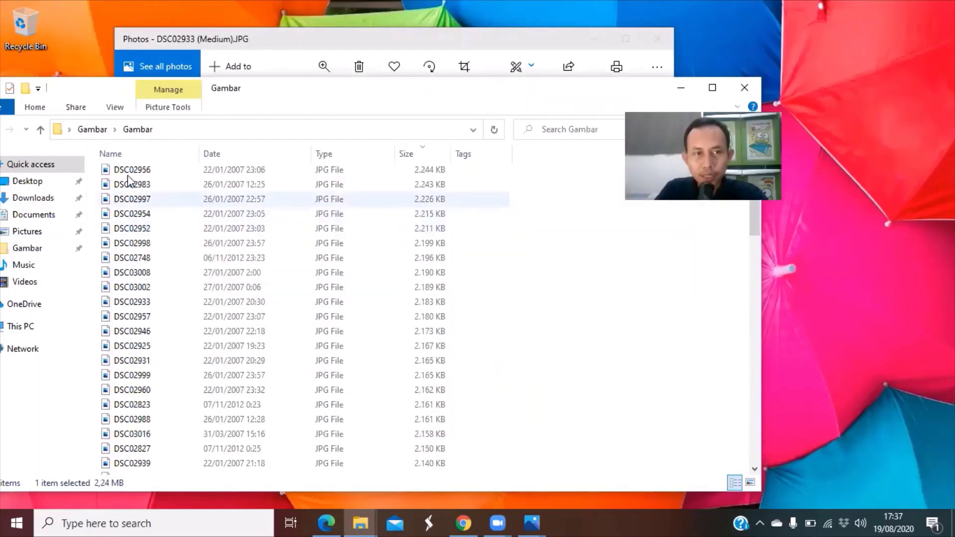
- Examine the size-sorted file list where the original photos give way to the Medium copies
scroll(145, 234, down, 6)
scroll(146, 233, down, 6)
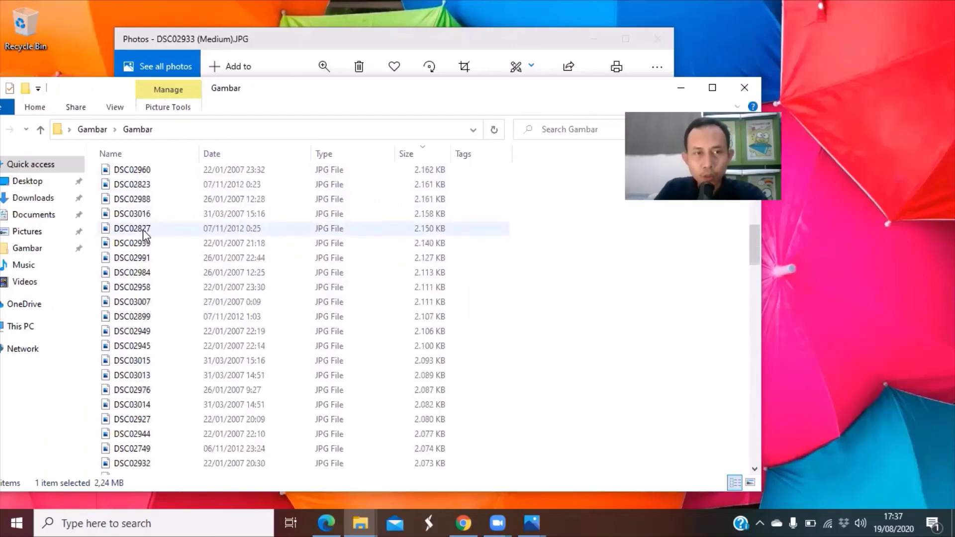
scroll(144, 234, down, 8)
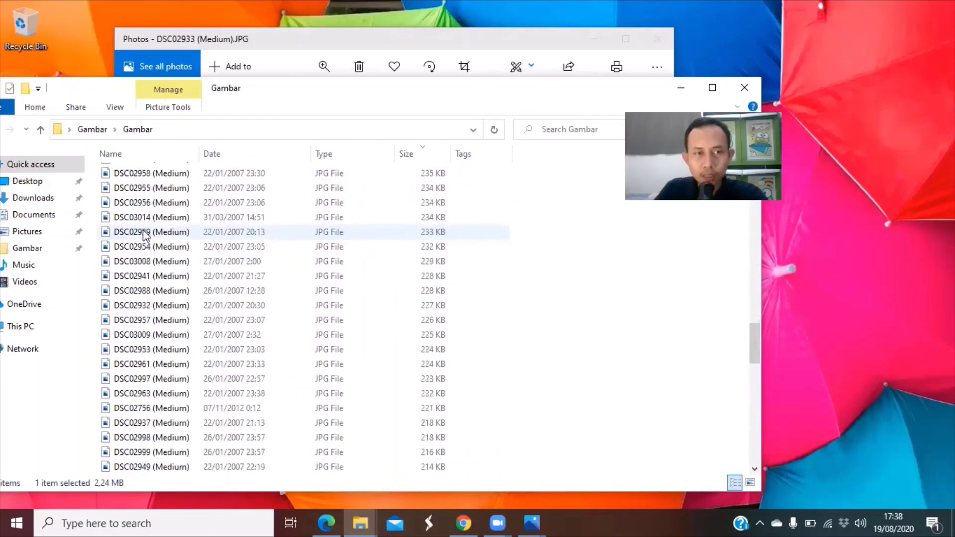
scroll(144, 234, up, 2)
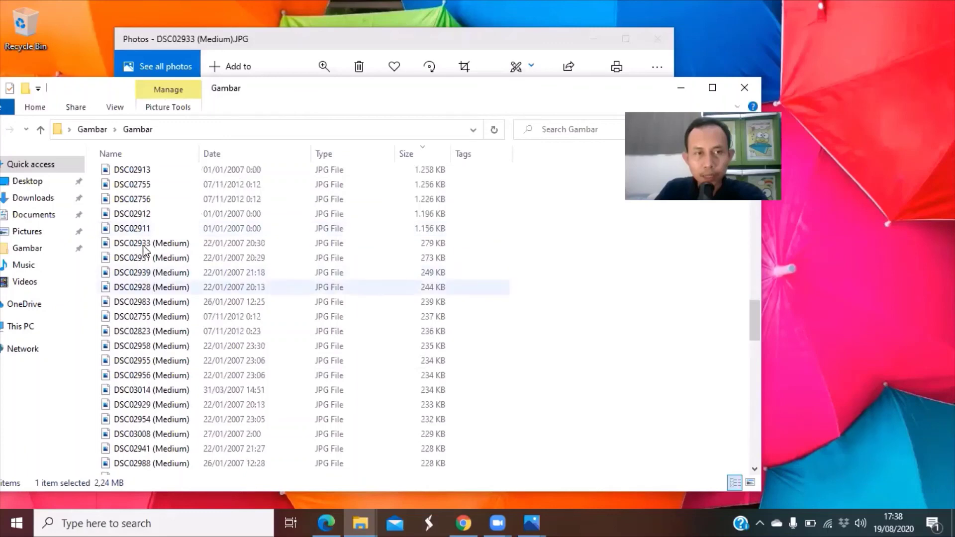